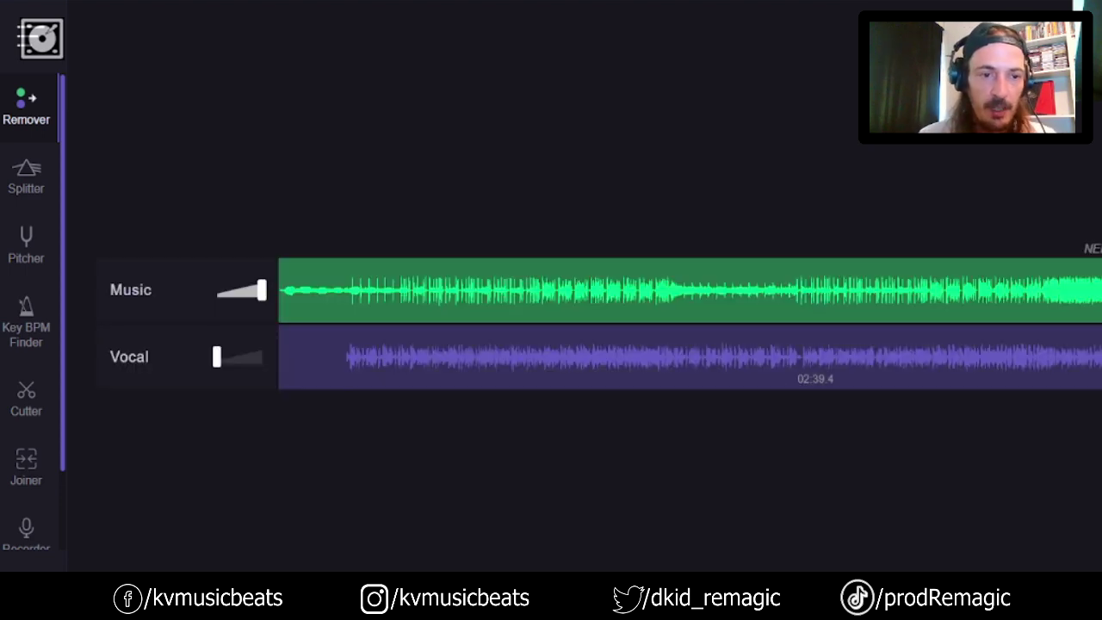
# Step: Raise the Vocal track's volume to 100 and play the song from about 00:10, where the vocals begin
pyautogui.moveTo(216, 358); pyautogui.dragTo(298, 369)
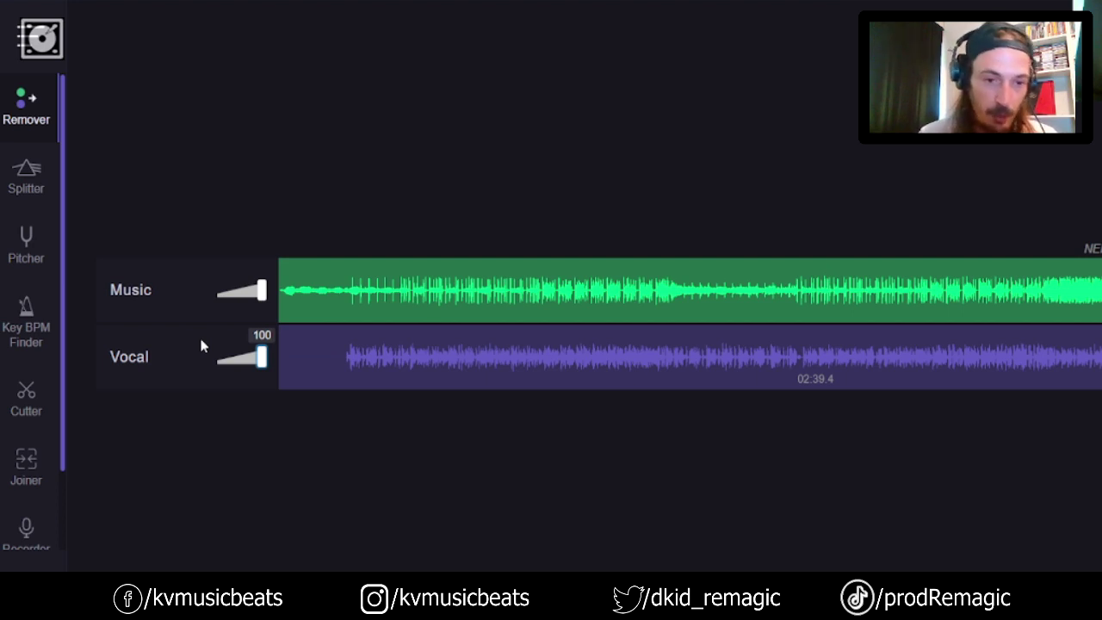
pyautogui.press('space')
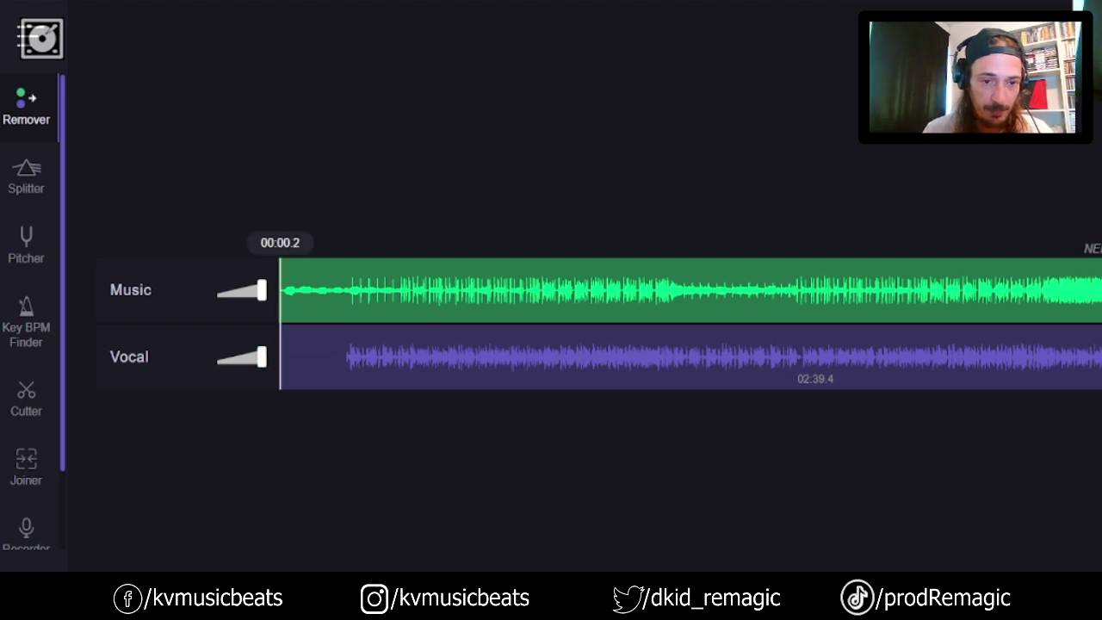
pyautogui.click(351, 314)
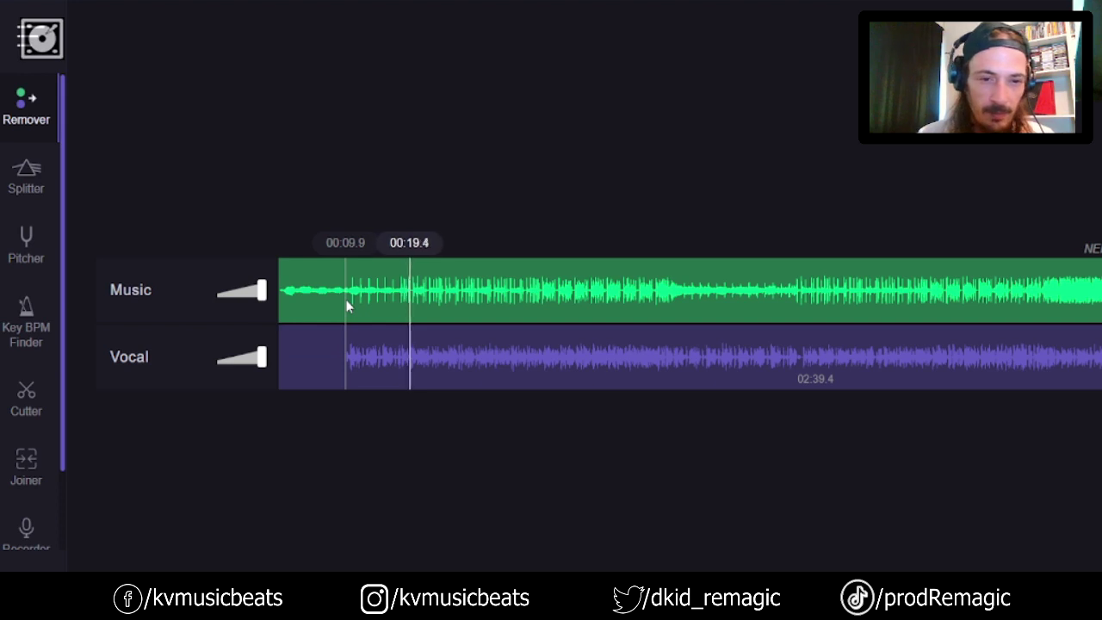
# Step: Audition the song with Vocal muted, isolate the vocals by restoring Vocal to 100 and muting Music, and pause playback
pyautogui.moveTo(261, 358); pyautogui.dragTo(55, 374)
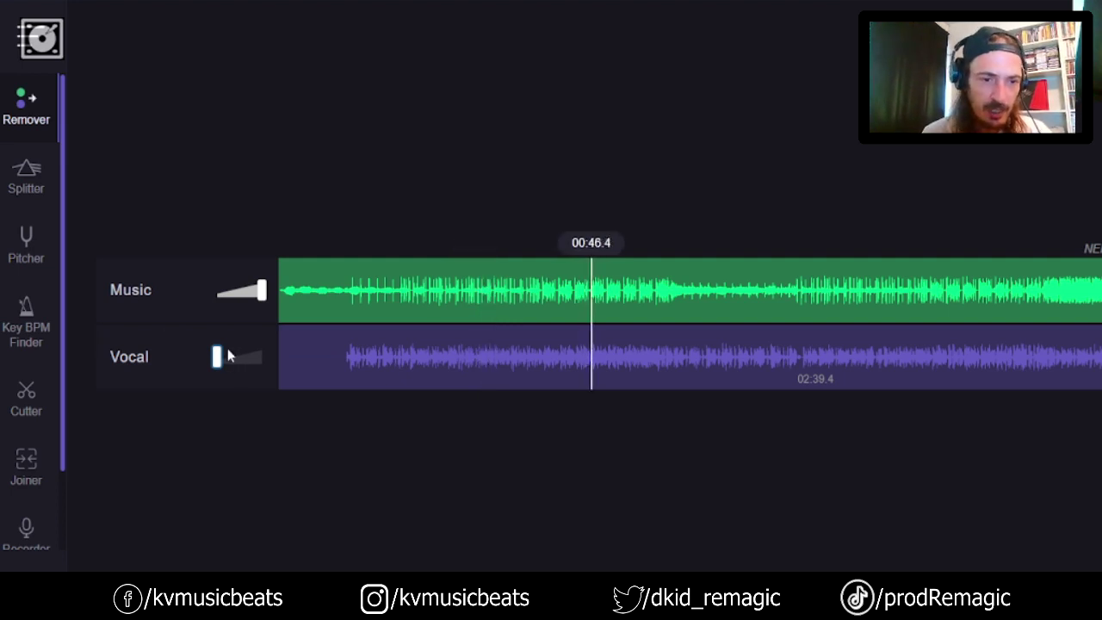
pyautogui.moveTo(217, 358); pyautogui.dragTo(300, 363)
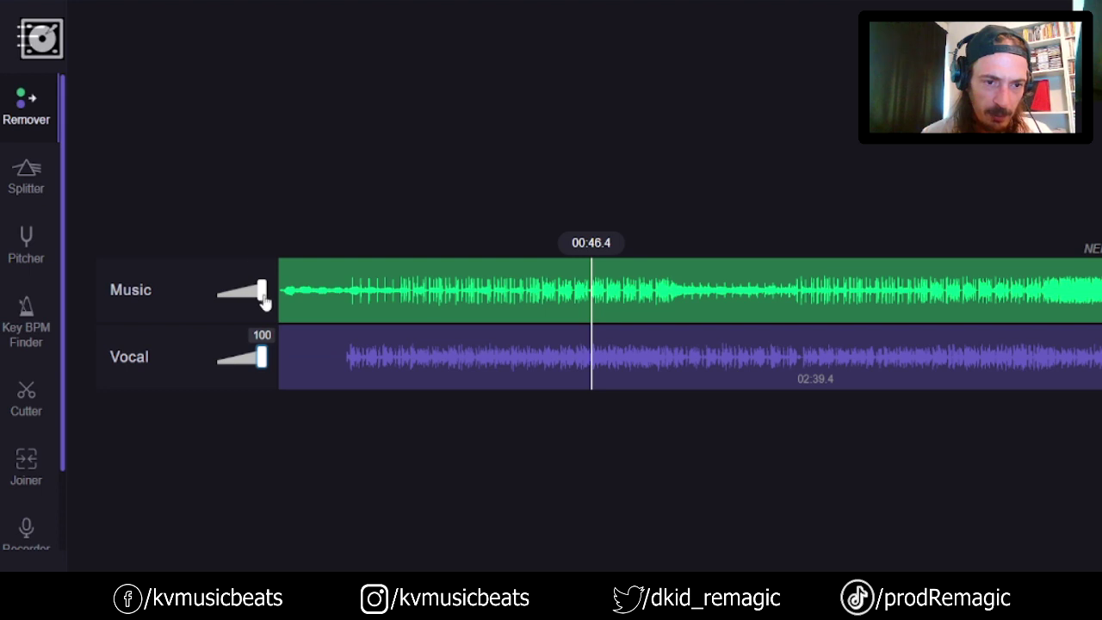
pyautogui.moveTo(261, 290); pyautogui.dragTo(217, 292)
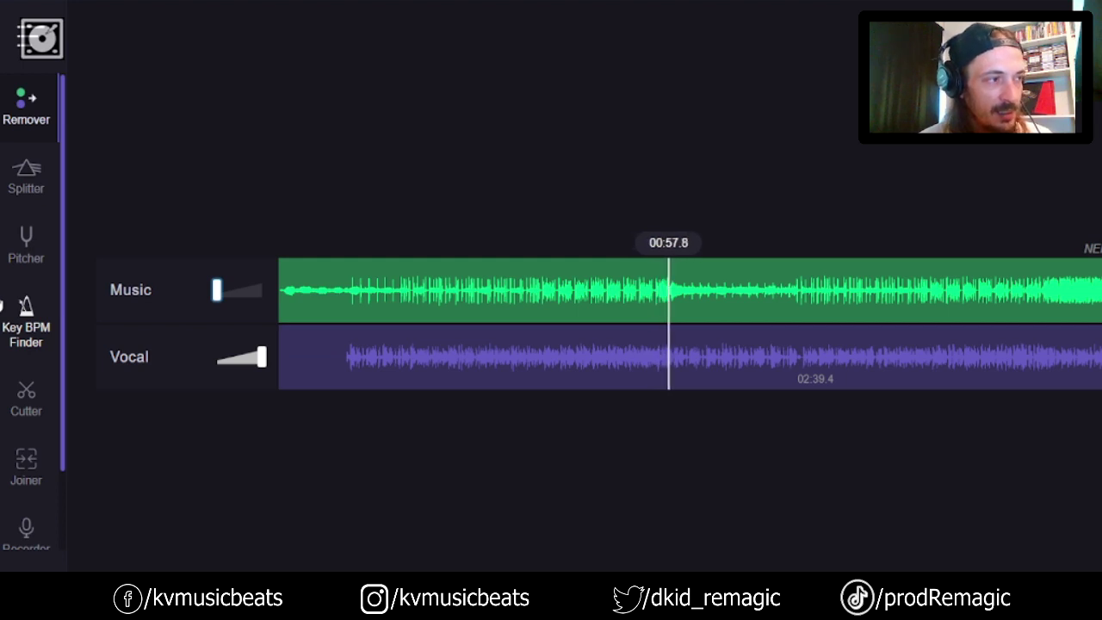
pyautogui.press('space')
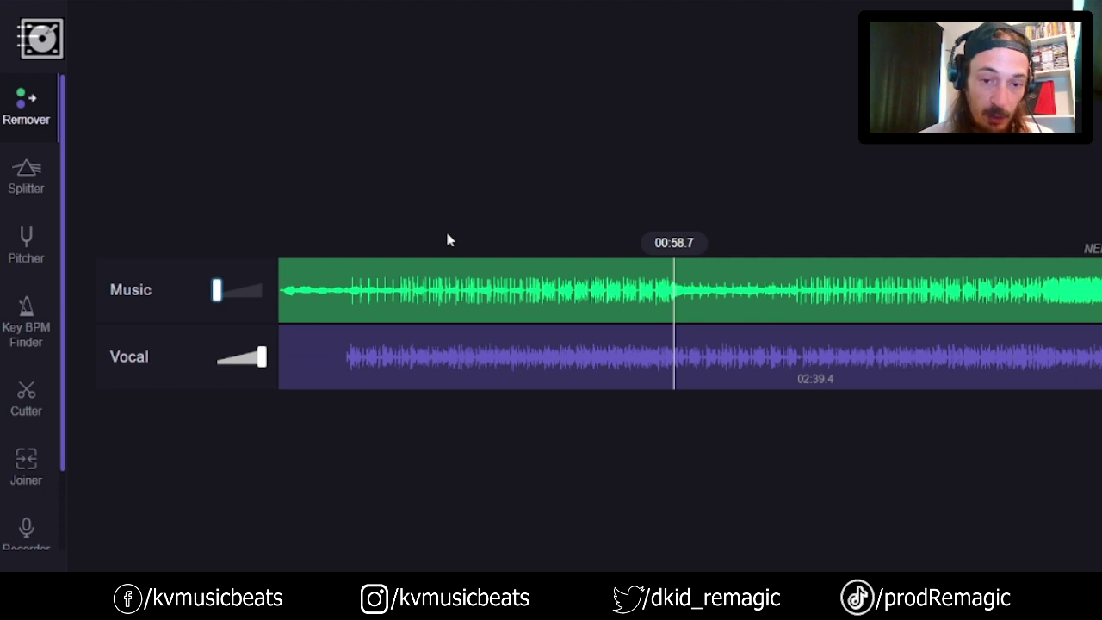
# Step: Switch to Splitter, discard the current Remover edit, and load the song file for separation into stems
pyautogui.click(28, 169)
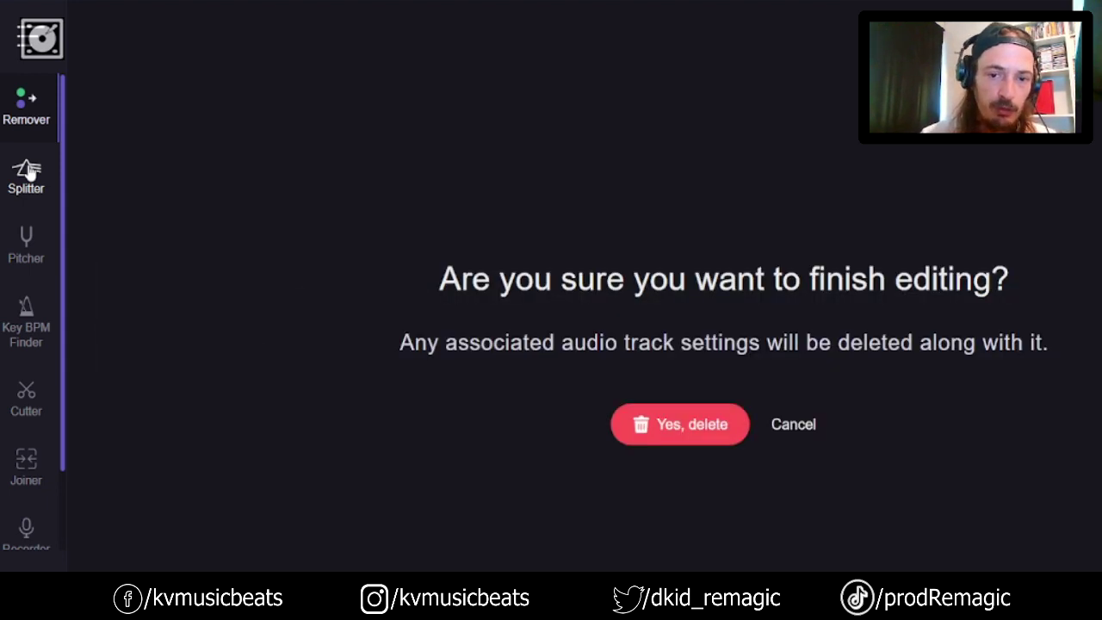
pyautogui.click(693, 425)
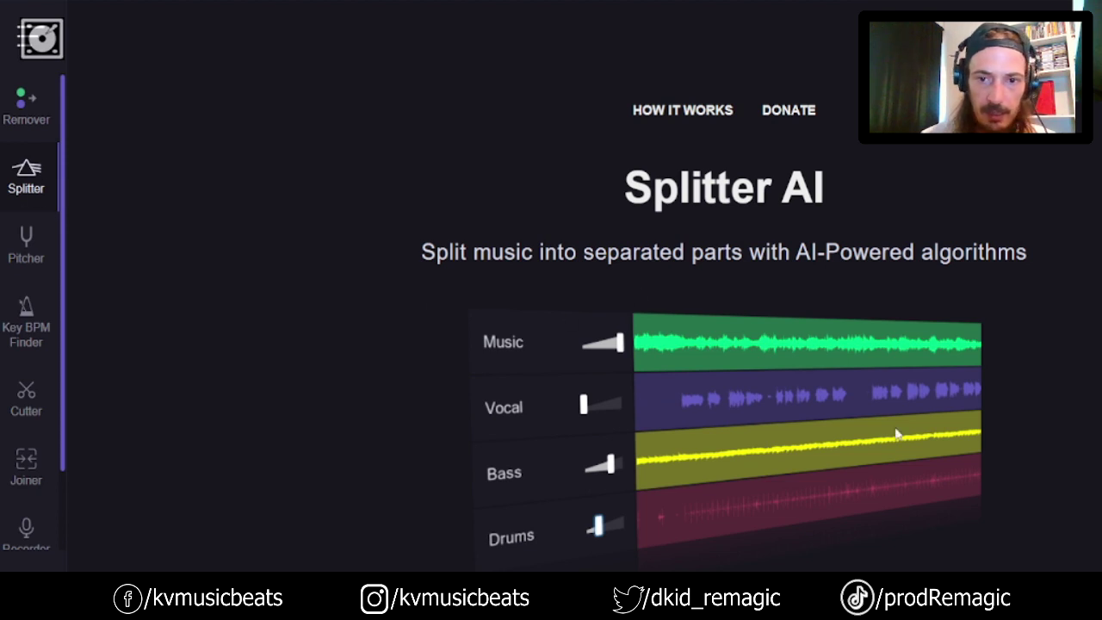
pyautogui.scroll(-4, 873, 419)
pyautogui.click(728, 339)
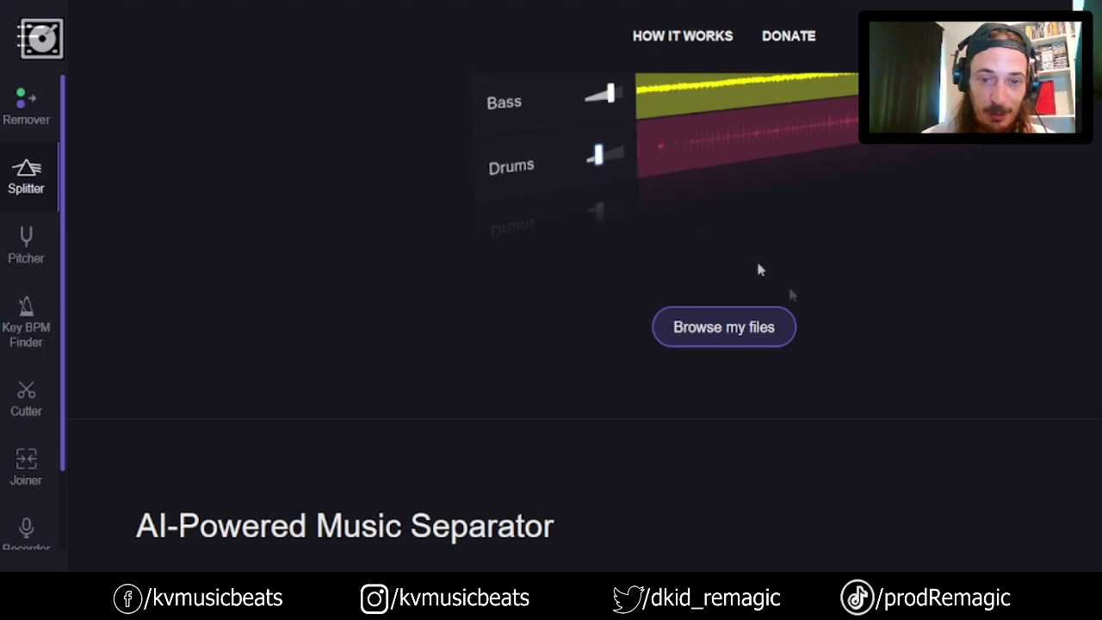
pyautogui.scroll(3, 806, 312)
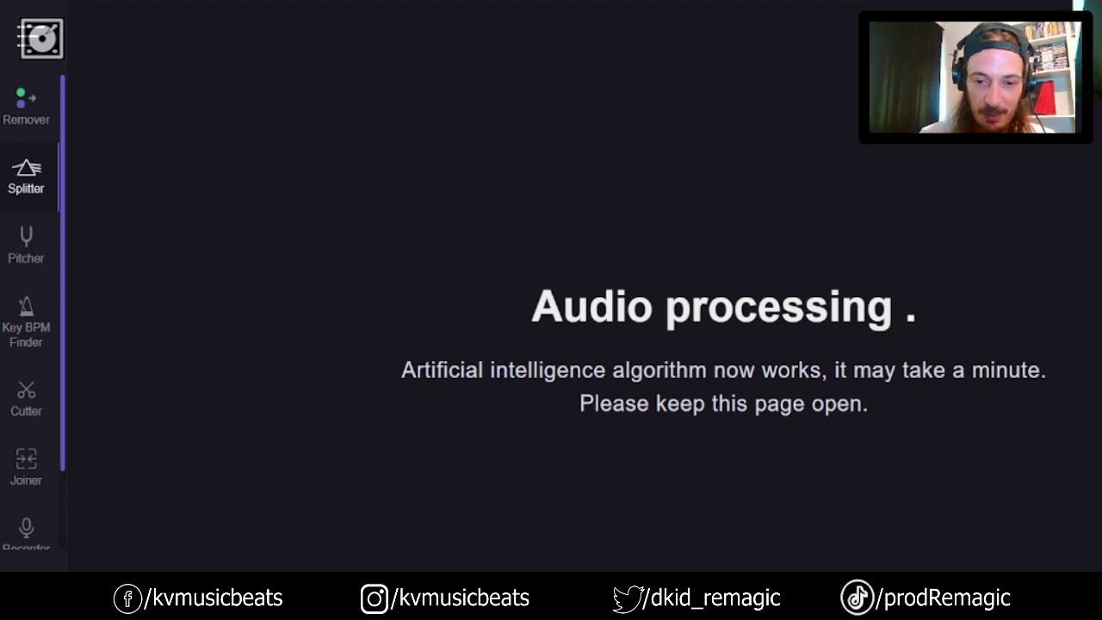
pyautogui.moveTo(868, 403)
pyautogui.mouseDown()
pyautogui.moveTo(824, 403)
pyautogui.moveTo(867, 403)
pyautogui.mouseUp()
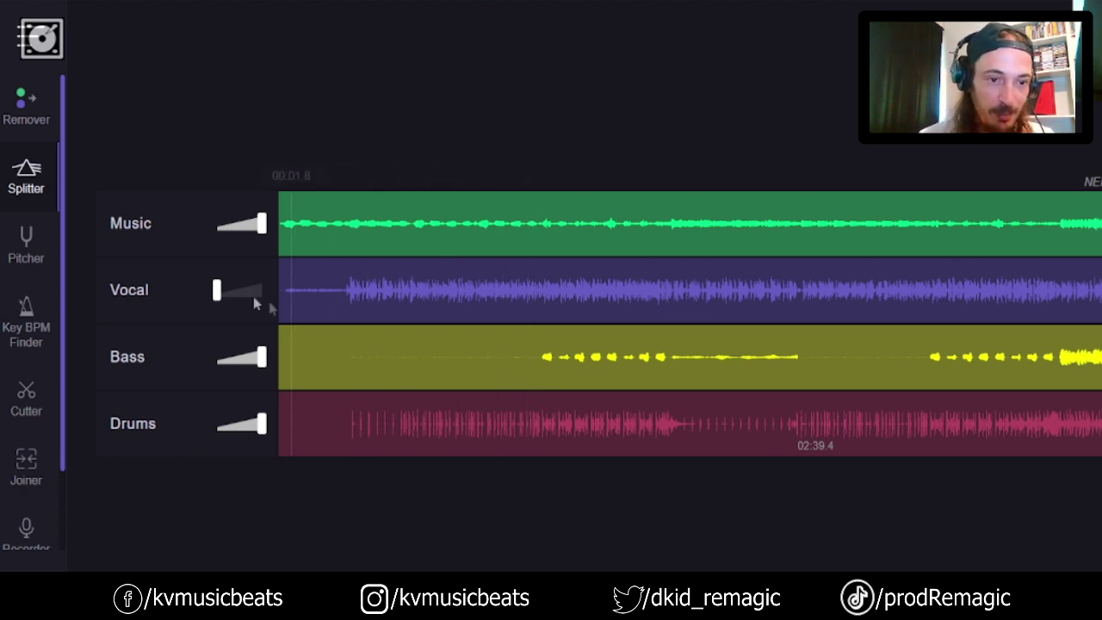
# Step: Mute the Music stem and bring its volume back to full
pyautogui.moveTo(263, 240); pyautogui.dragTo(116, 248)
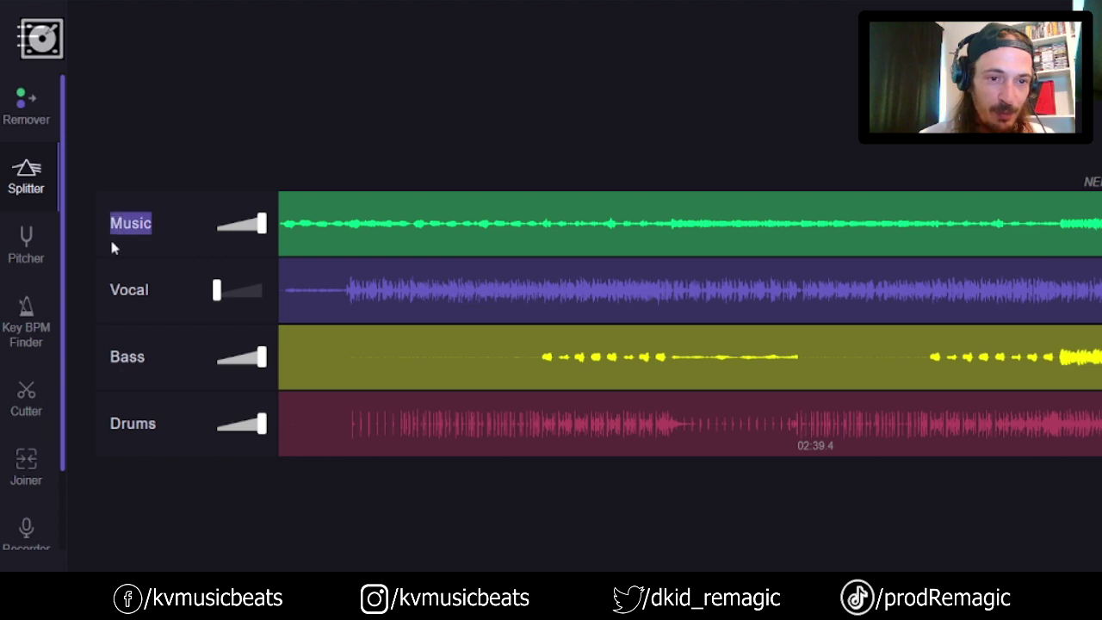
pyautogui.moveTo(261, 225); pyautogui.dragTo(196, 226)
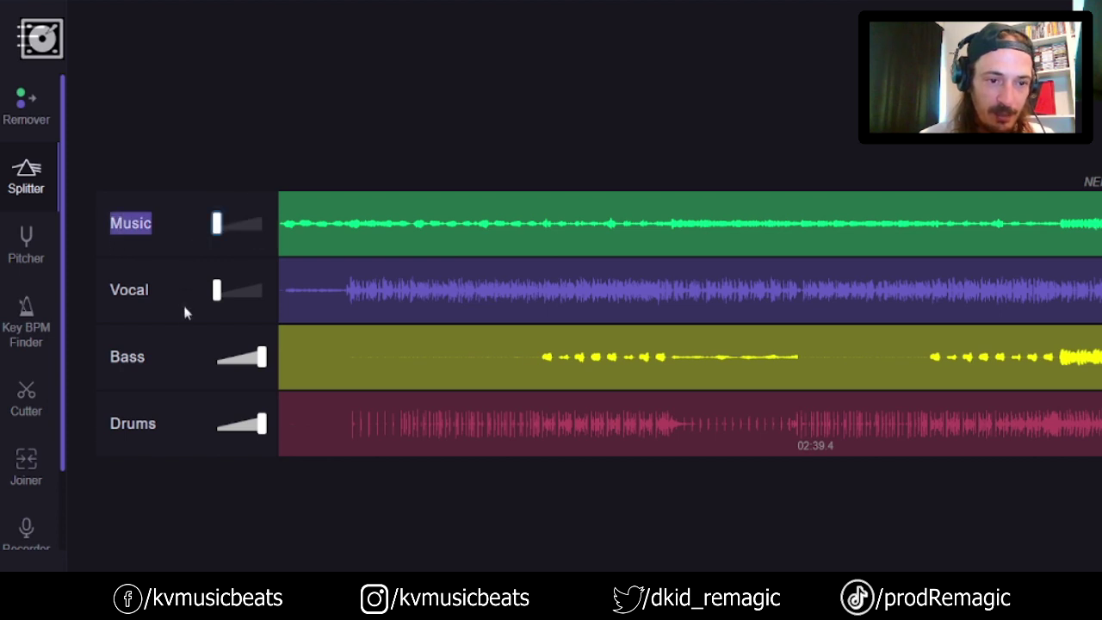
pyautogui.moveTo(153, 223); pyautogui.dragTo(111, 226)
pyautogui.click(146, 222)
pyautogui.moveTo(216, 224); pyautogui.dragTo(297, 228)
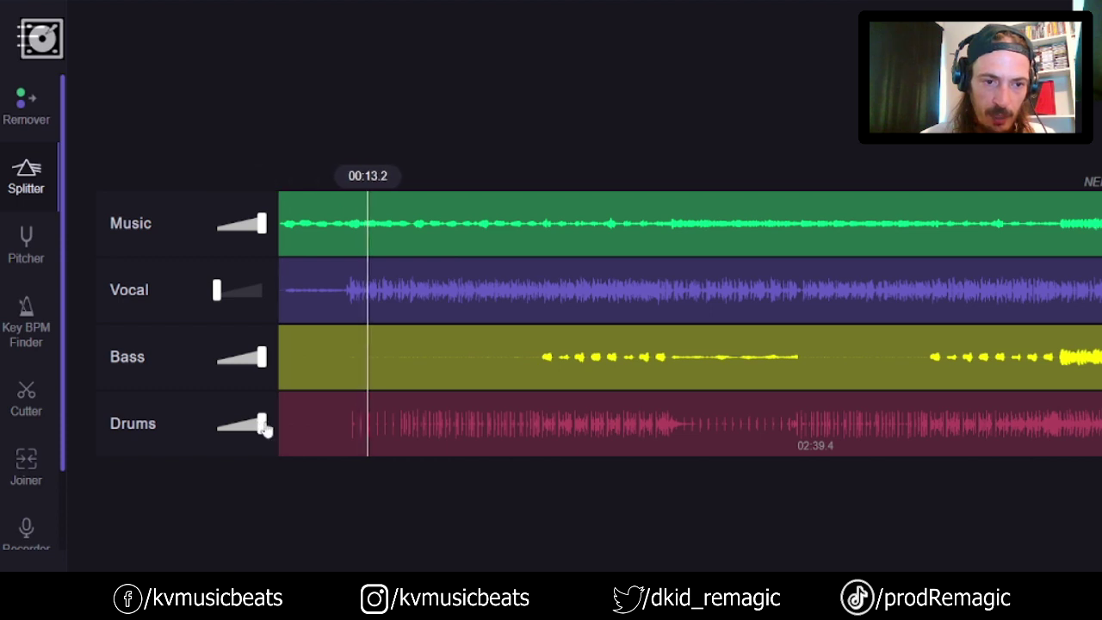
# Step: Compare the mix during playback by muting and restoring Music and by briefly raising Vocal to full volume
pyautogui.moveTo(262, 228); pyautogui.dragTo(84, 224)
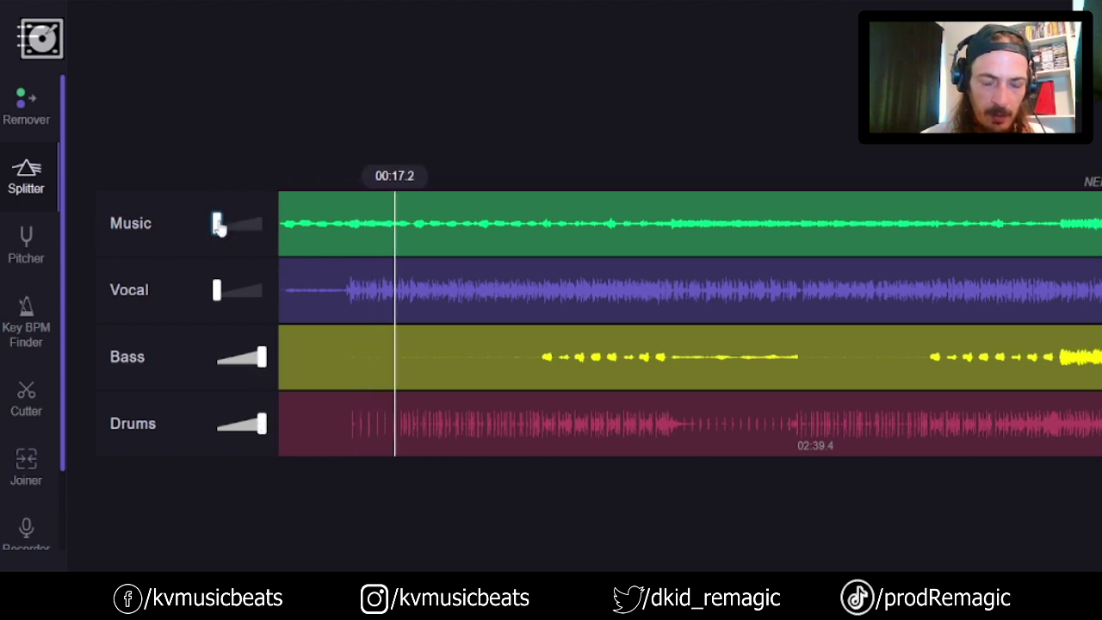
pyautogui.moveTo(219, 226); pyautogui.dragTo(361, 227)
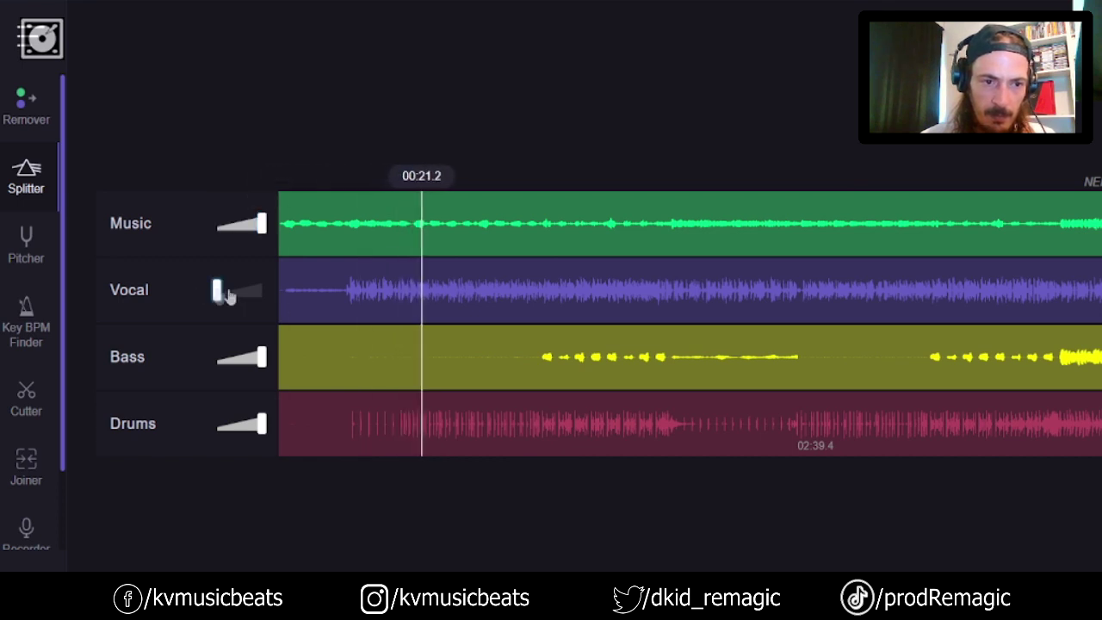
pyautogui.moveTo(216, 291); pyautogui.dragTo(337, 293)
pyautogui.moveTo(263, 293); pyautogui.dragTo(42, 301)
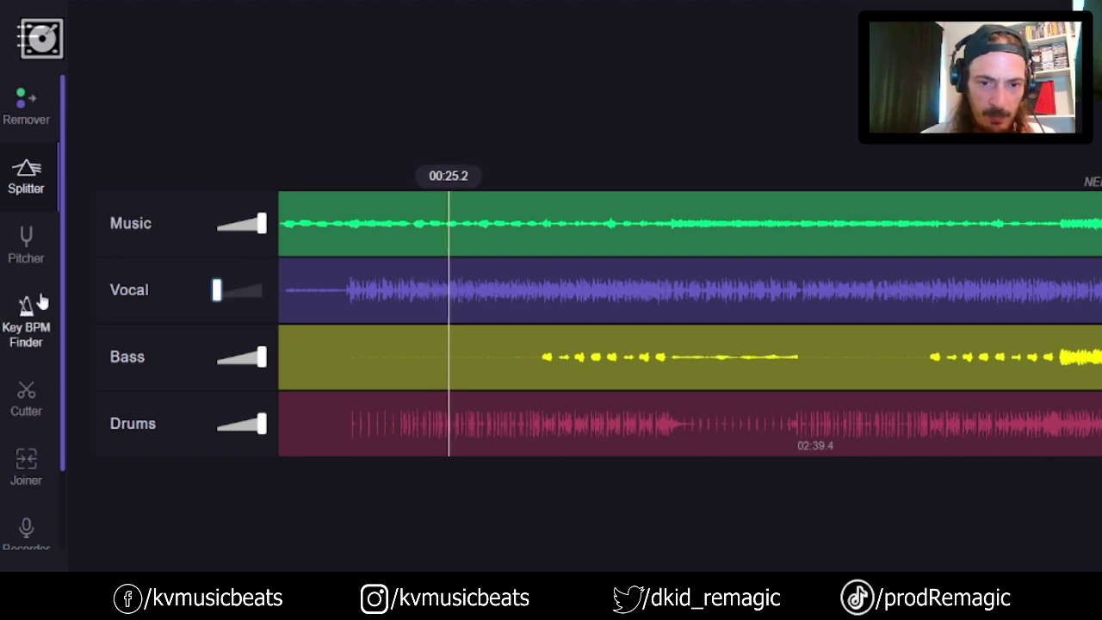
# Step: Play from about 00:39 and isolate Bass by muting Music and Drums, briefly returning Drums to 100 for comparison
pyautogui.click(543, 332)
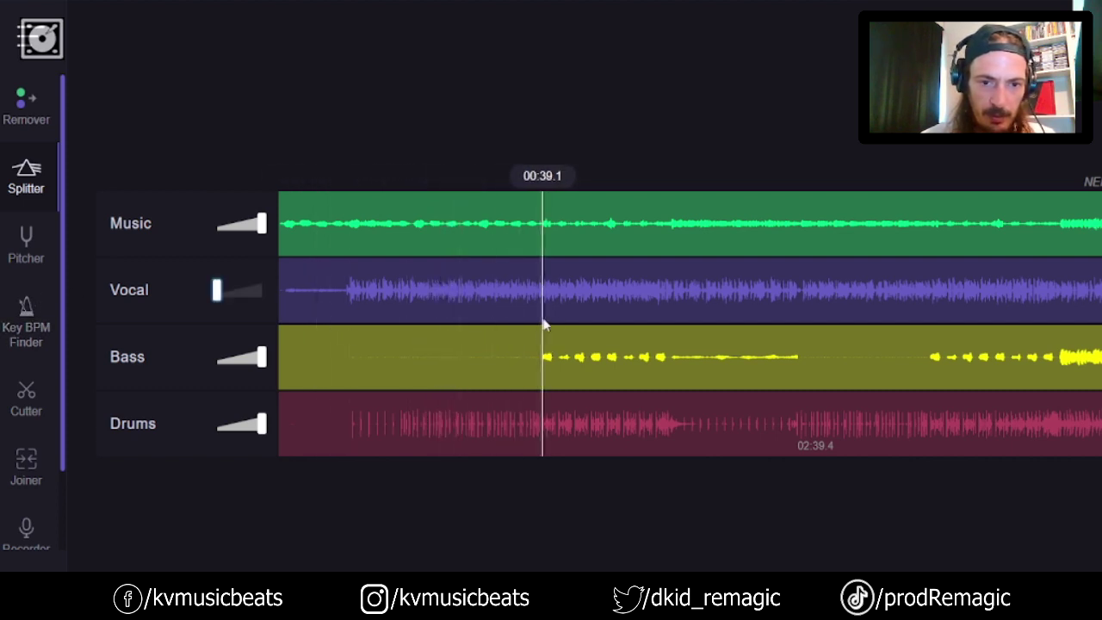
pyautogui.moveTo(261, 228); pyautogui.dragTo(103, 244)
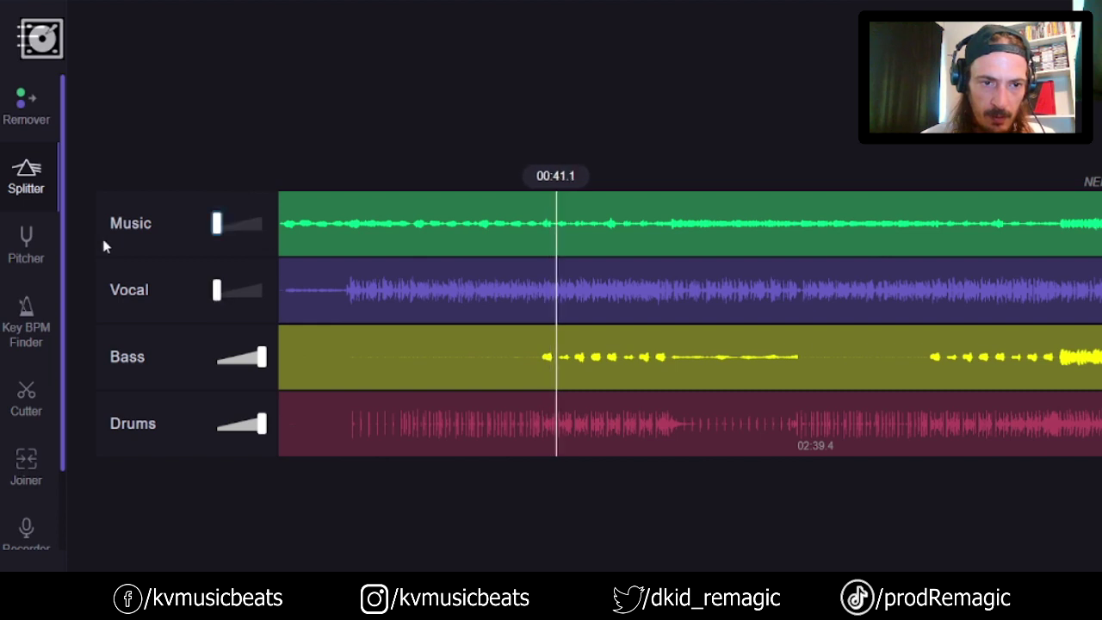
pyautogui.moveTo(263, 424); pyautogui.dragTo(118, 442)
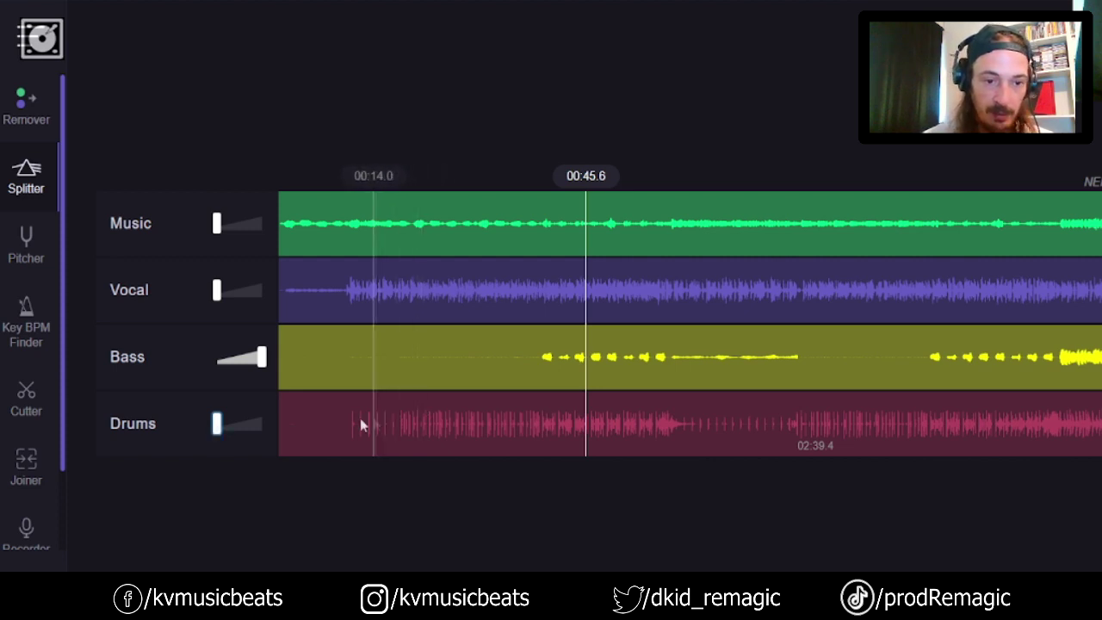
pyautogui.moveTo(216, 422); pyautogui.dragTo(261, 422)
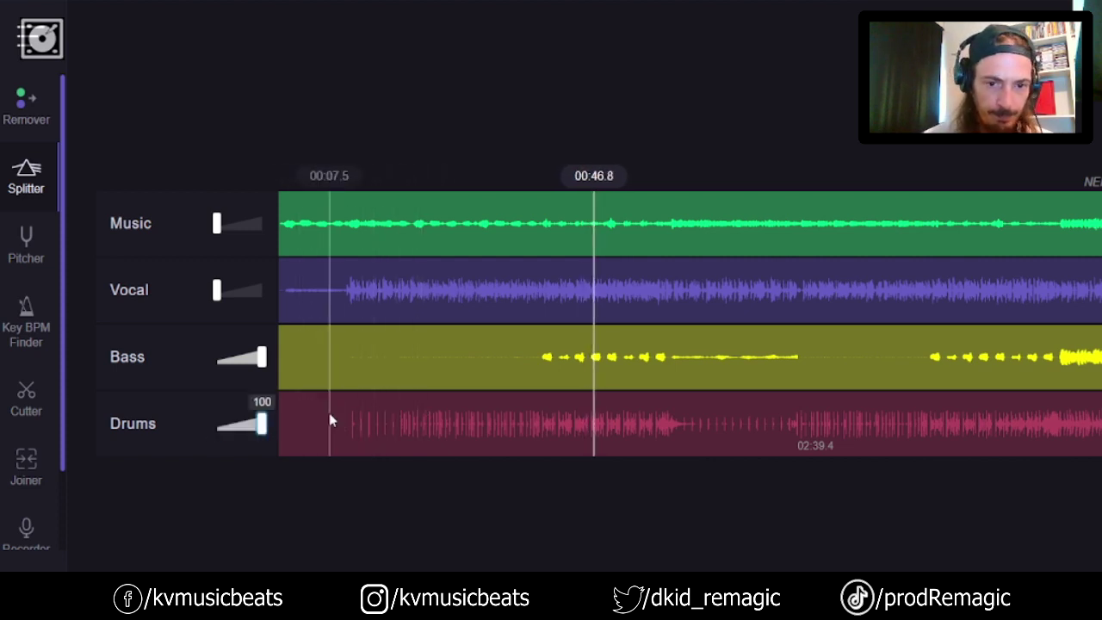
pyautogui.moveTo(264, 431); pyautogui.dragTo(93, 422)
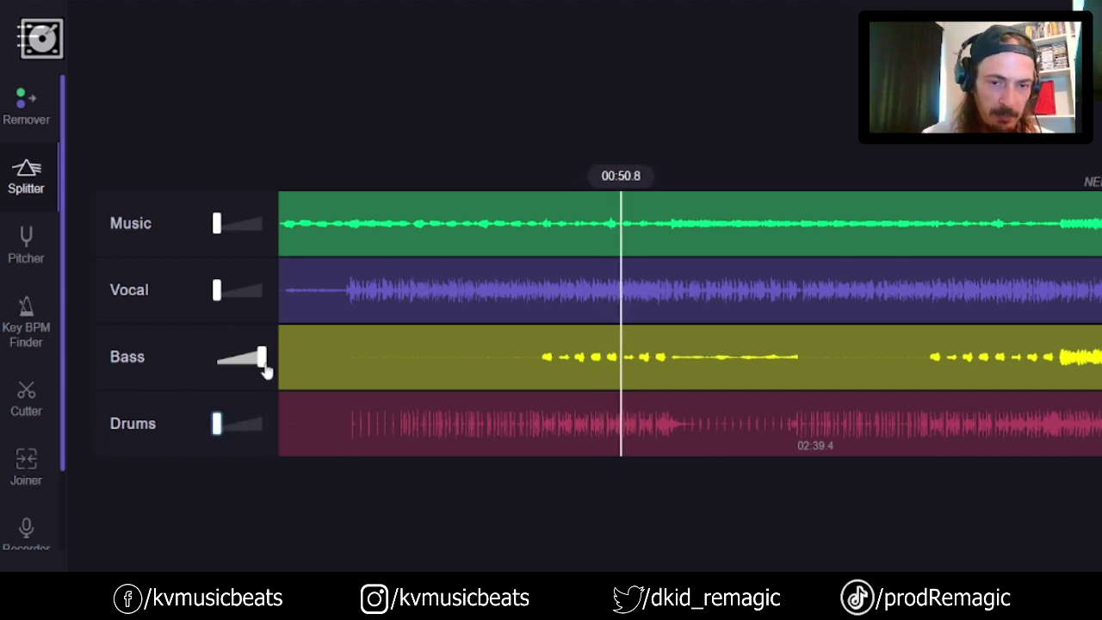
# Step: Mute Bass and audition the Music stem alone at volume 100 from just before 01:00, ending with Music muted
pyautogui.moveTo(264, 365); pyautogui.dragTo(125, 345)
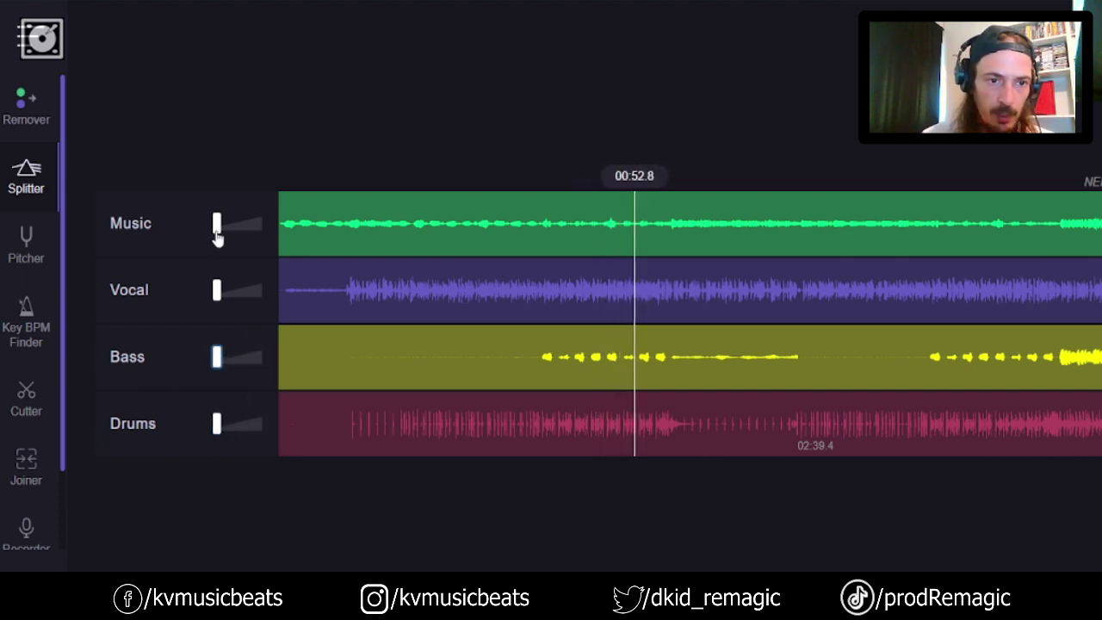
pyautogui.moveTo(217, 223); pyautogui.dragTo(304, 230)
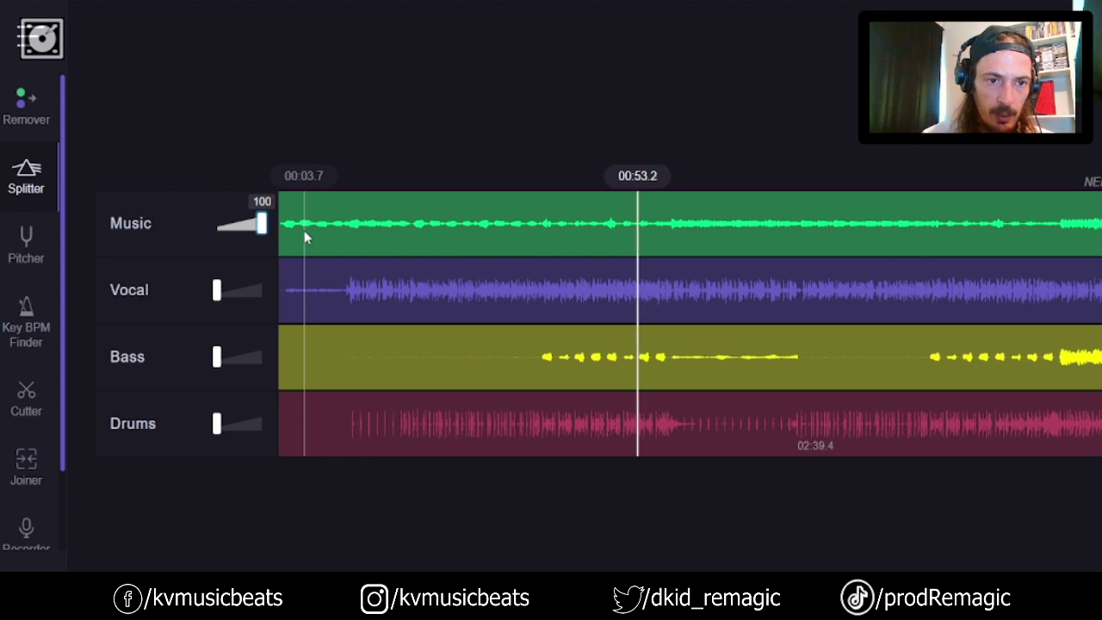
pyautogui.click(670, 227)
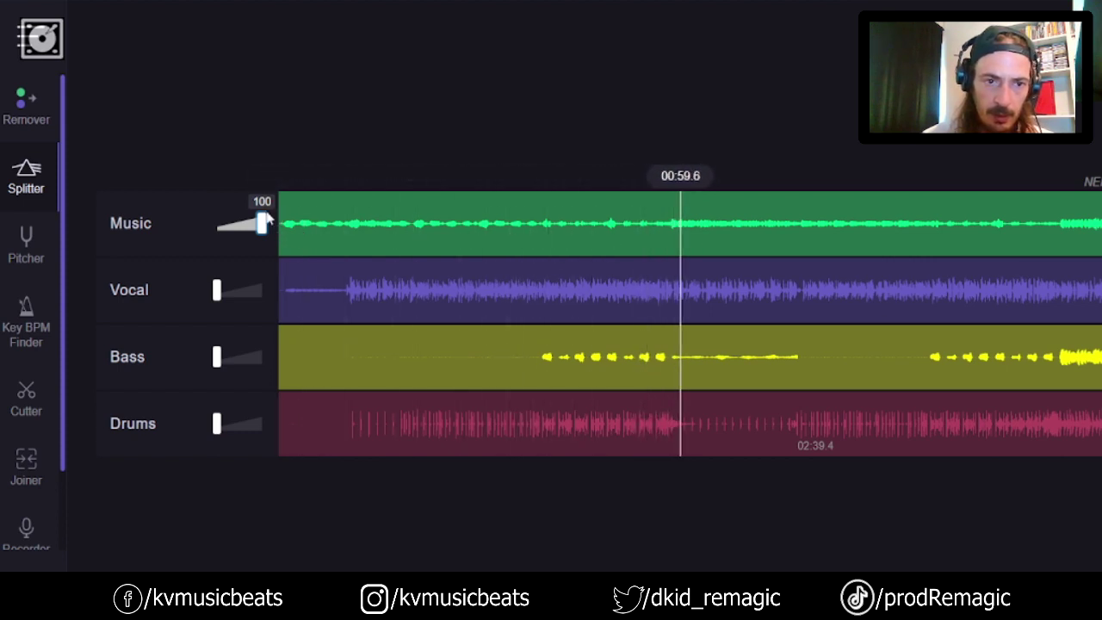
pyautogui.moveTo(261, 224); pyautogui.dragTo(140, 229)
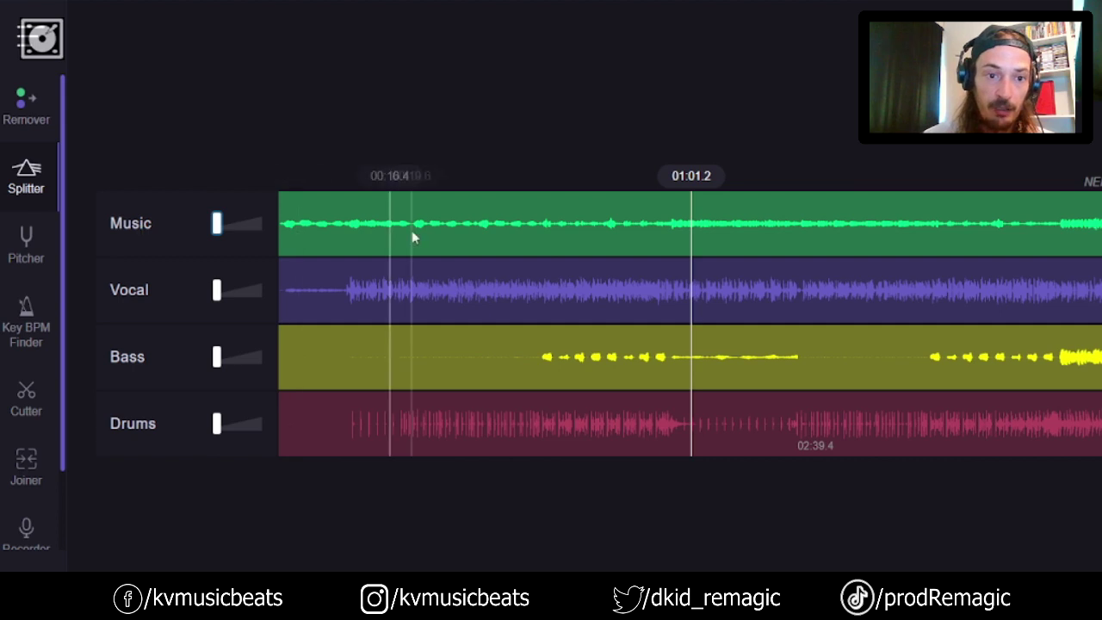
# Step: Restore the Music, Bass and Drums stems to volume 100, leaving Vocal muted
pyautogui.moveTo(217, 224); pyautogui.dragTo(271, 226)
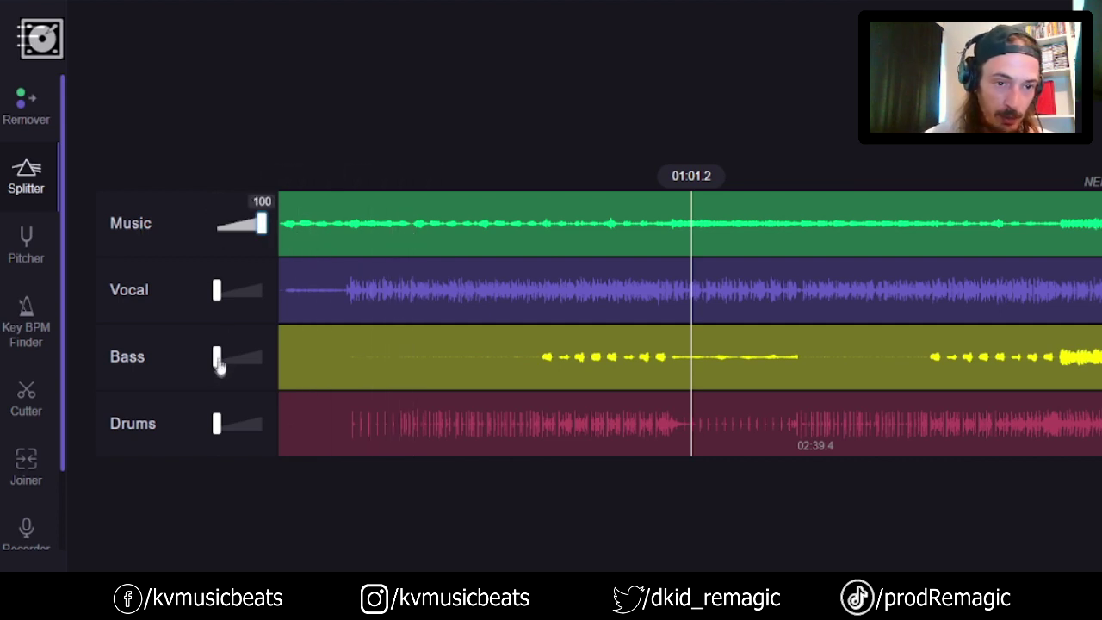
pyautogui.moveTo(216, 356); pyautogui.dragTo(290, 356)
pyautogui.moveTo(218, 423); pyautogui.dragTo(274, 426)
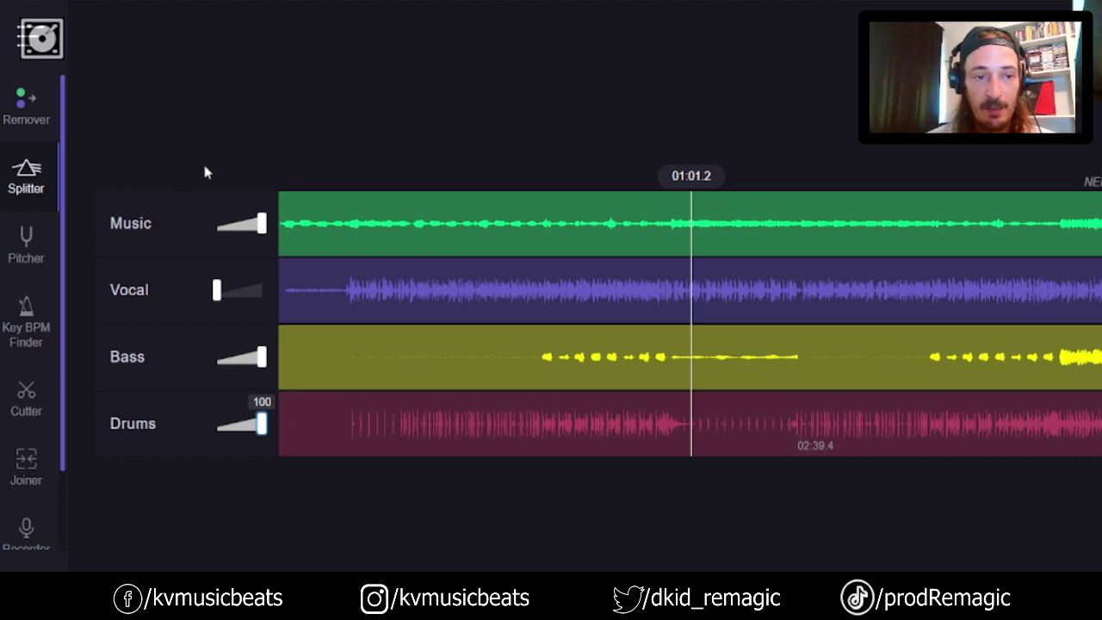
# Step: Switch to Pitcher, discard the Splitter edit, load the song, and play it from about 00:13
pyautogui.click(25, 249)
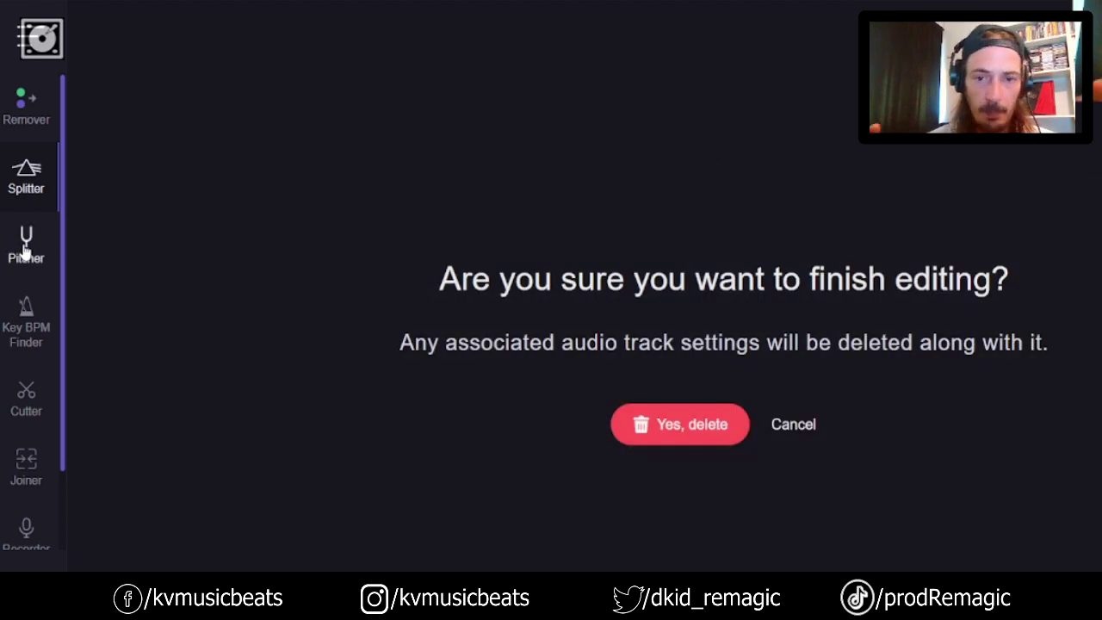
pyautogui.click(744, 435)
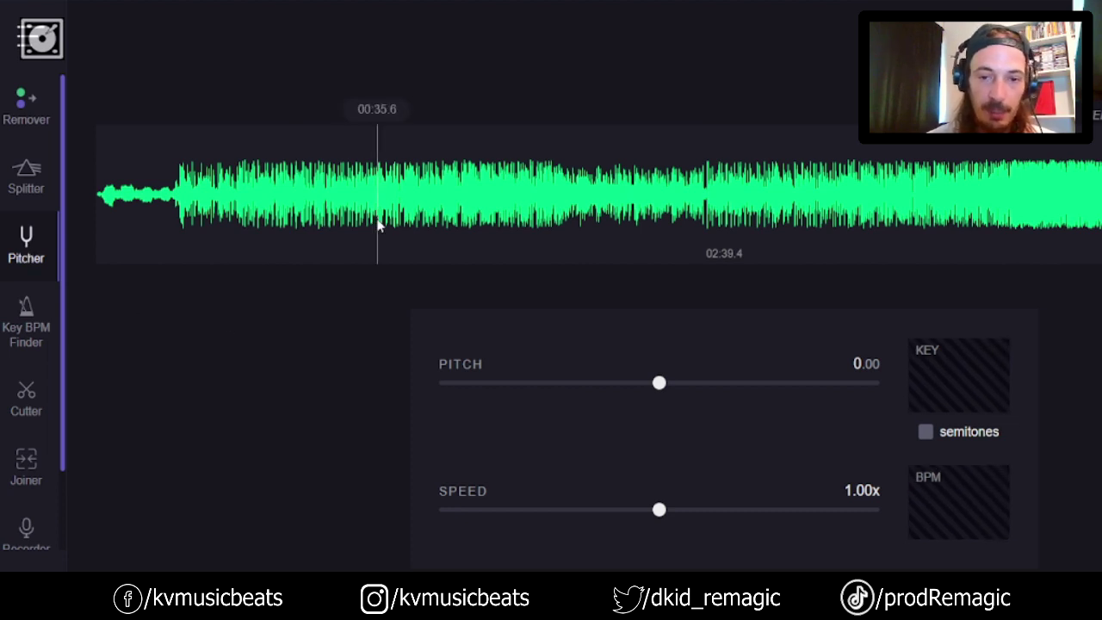
pyautogui.click(201, 224)
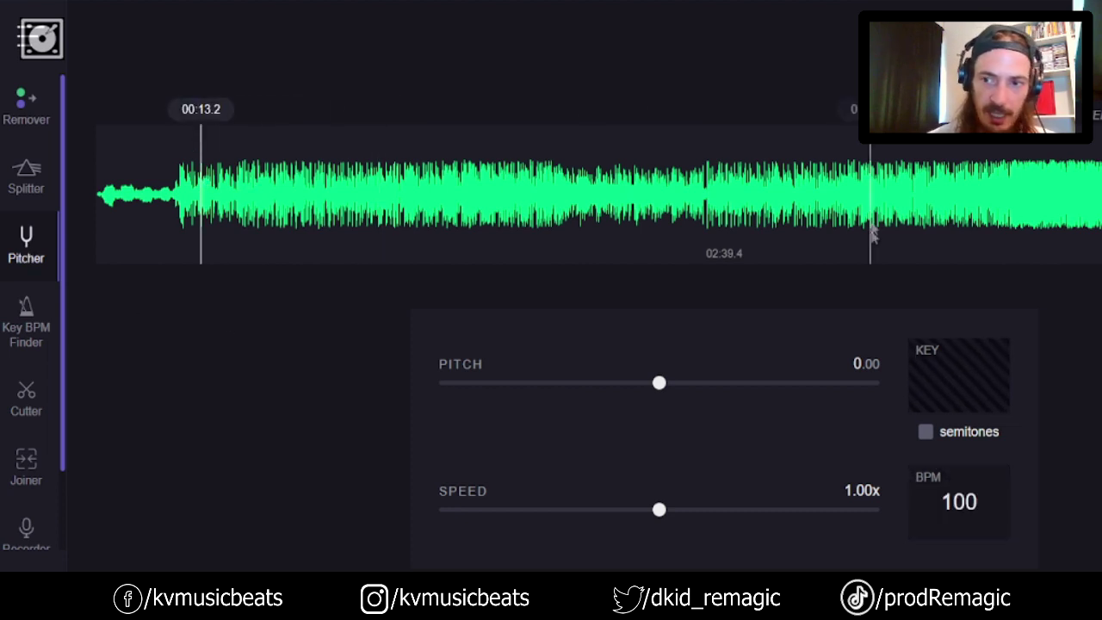
pyautogui.press('space')
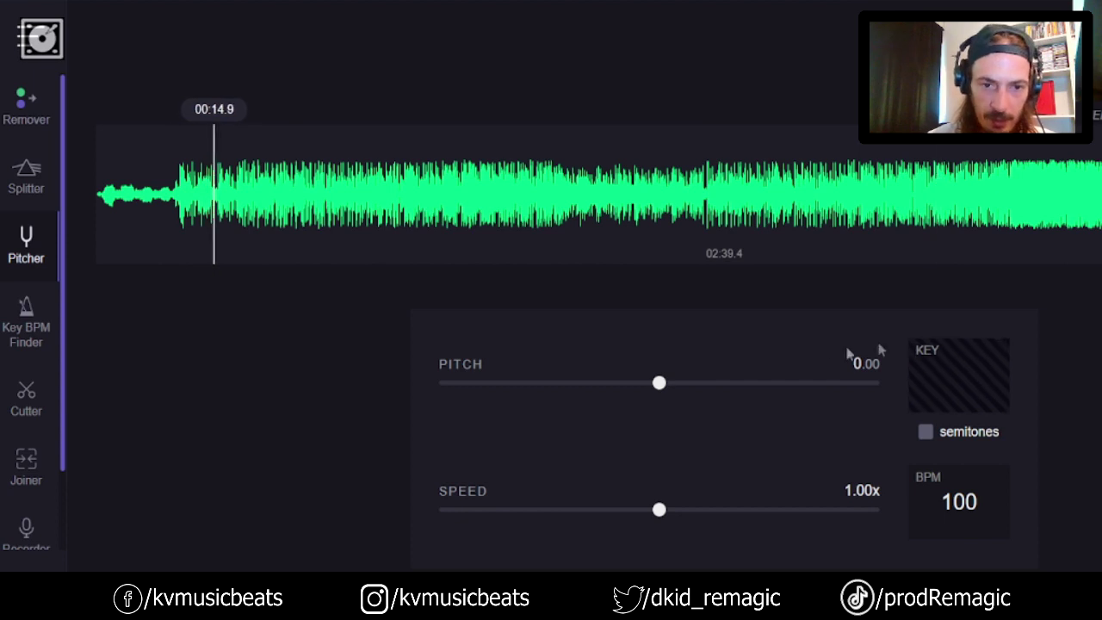
# Step: Try the song at pitch +3.02, set its speed to 1.33x, and lower the pitch to -2.66
pyautogui.moveTo(659, 386); pyautogui.dragTo(773, 392)
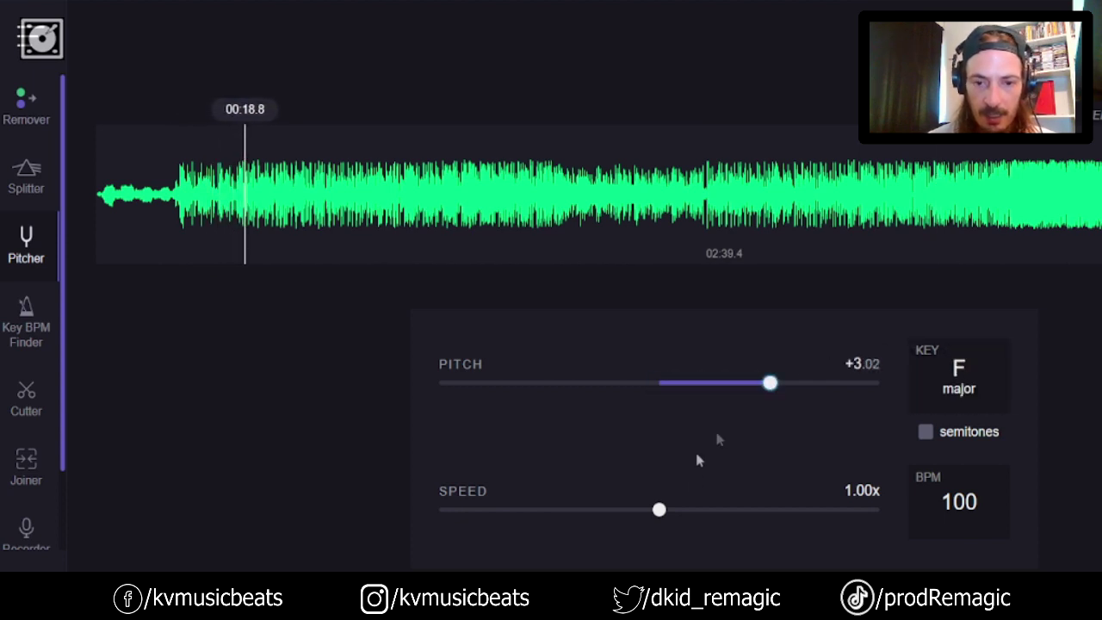
pyautogui.moveTo(660, 511); pyautogui.dragTo(804, 510)
pyautogui.moveTo(769, 384); pyautogui.dragTo(562, 386)
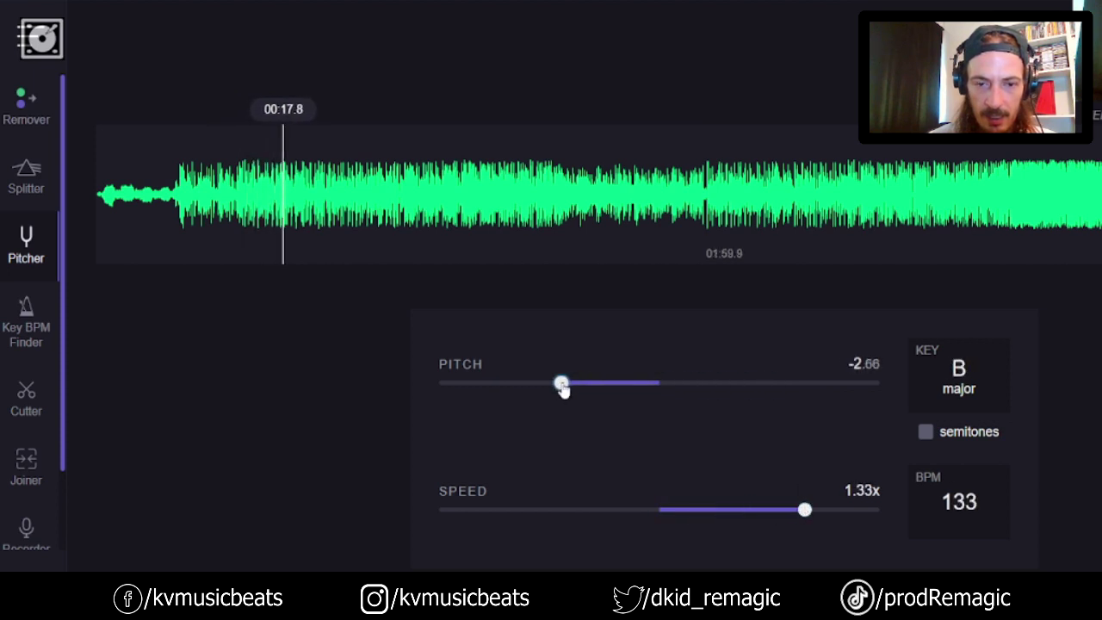
# Step: Return the song's pitch to about zero, at -0.02, and reset its speed to 1.00x
pyautogui.moveTo(483, 362); pyautogui.dragTo(423, 366)
pyautogui.click(497, 368)
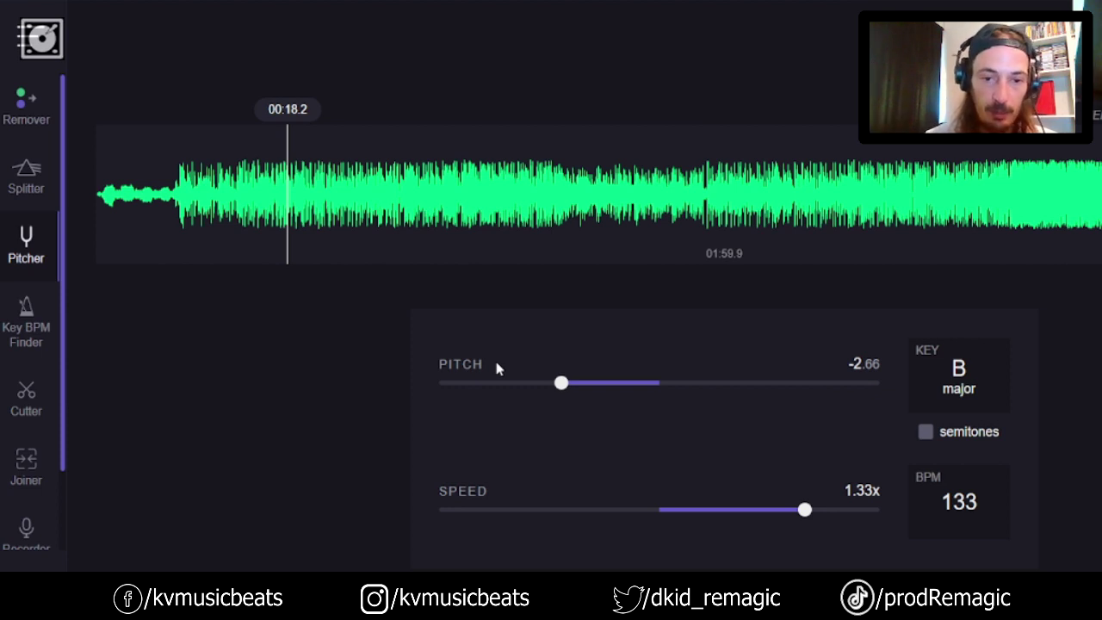
pyautogui.moveTo(556, 386); pyautogui.dragTo(657, 391)
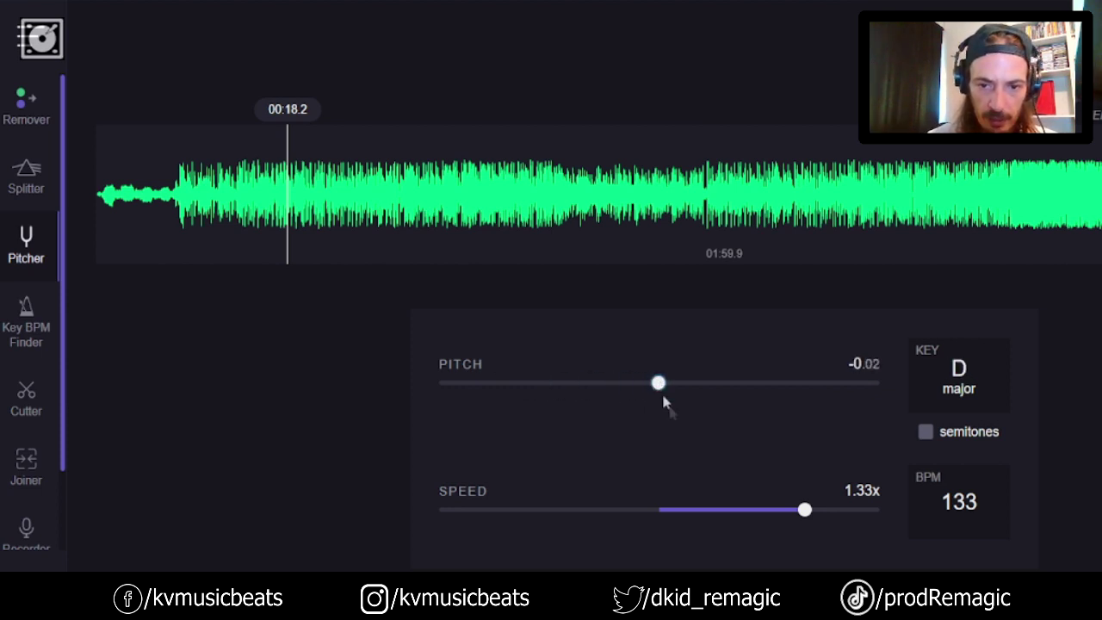
pyautogui.moveTo(796, 511); pyautogui.dragTo(660, 515)
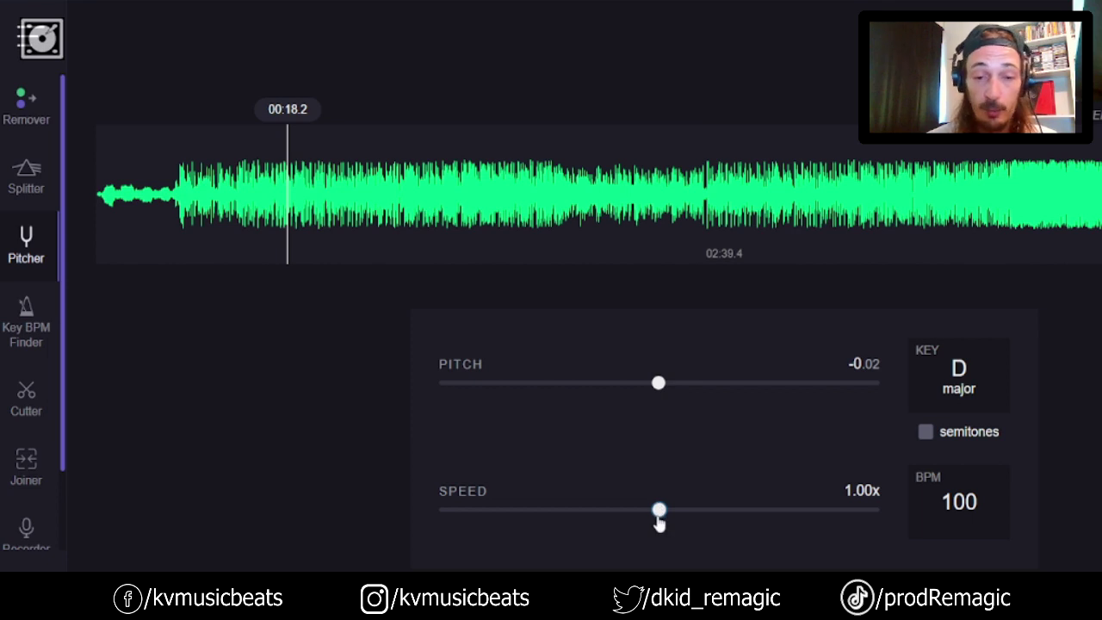
pyautogui.doubleClick(452, 491)
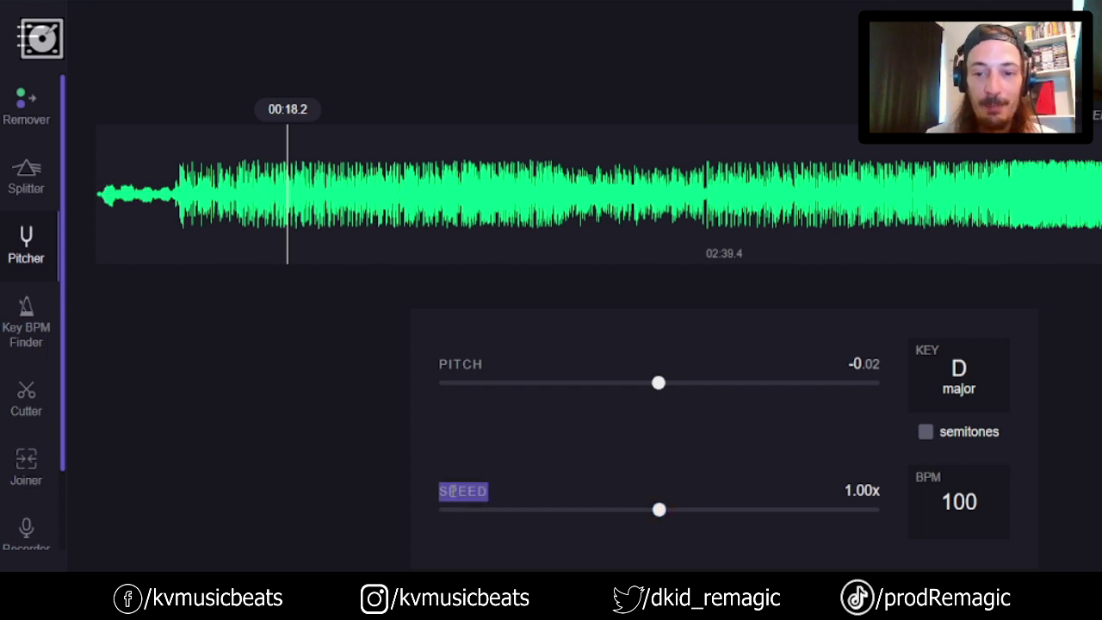
# Step: Set the song's speed to 1.20x and raise its pitch to +1.70, then check the resulting BPM and key
pyautogui.moveTo(660, 509); pyautogui.dragTo(747, 513)
pyautogui.moveTo(950, 492); pyautogui.dragTo(965, 493)
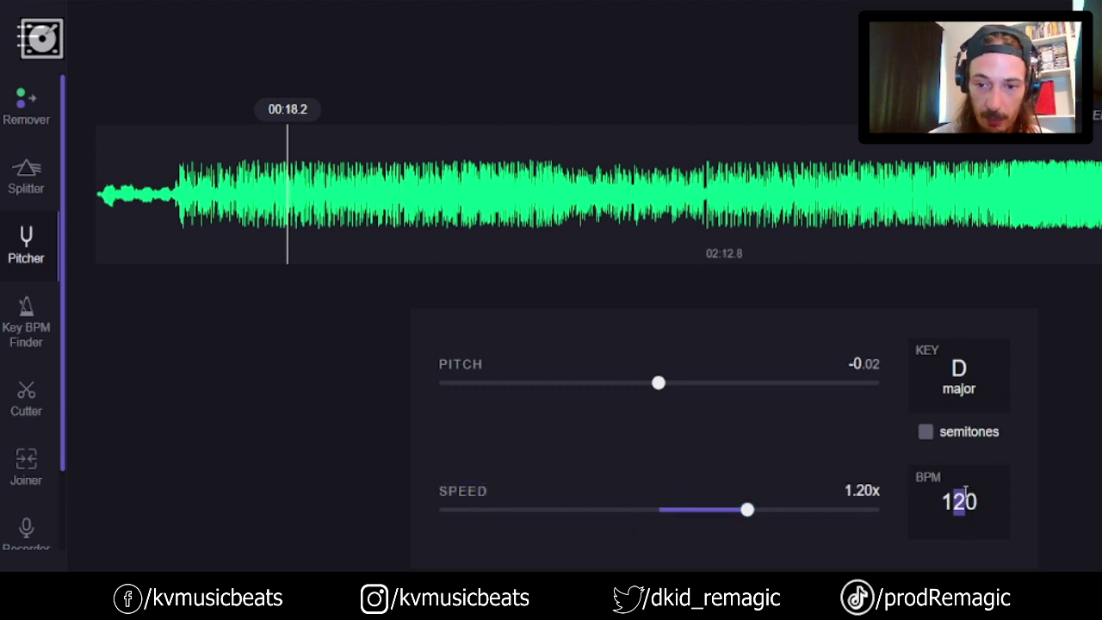
pyautogui.moveTo(660, 388); pyautogui.dragTo(660, 390)
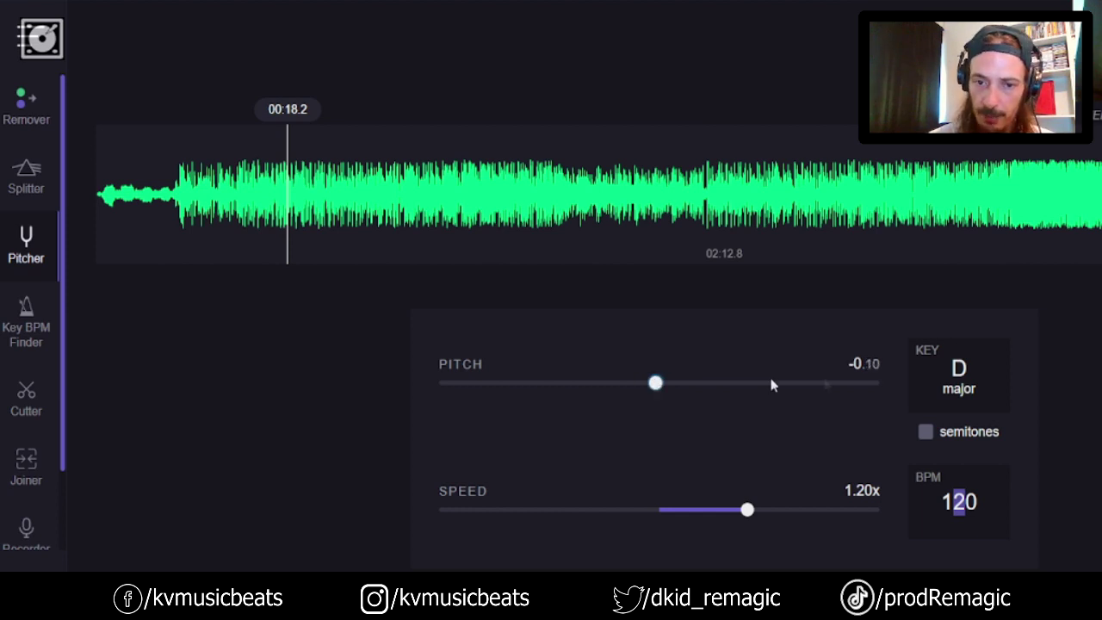
pyautogui.moveTo(656, 389); pyautogui.dragTo(725, 392)
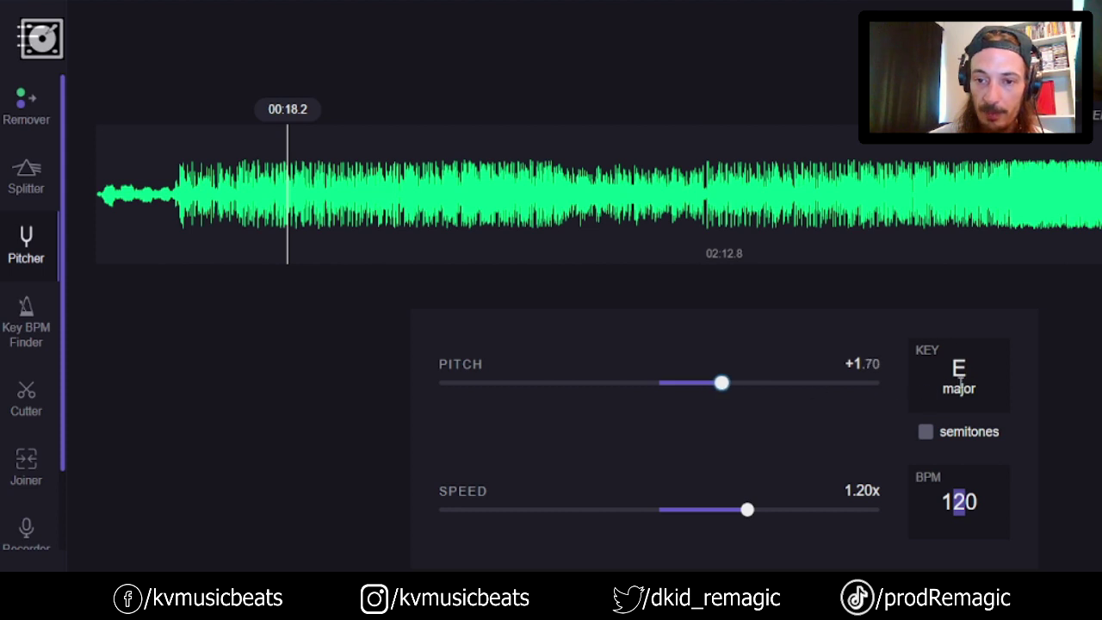
pyautogui.moveTo(977, 378); pyautogui.dragTo(953, 372)
pyautogui.click(958, 369)
pyautogui.moveTo(994, 387); pyautogui.dragTo(953, 371)
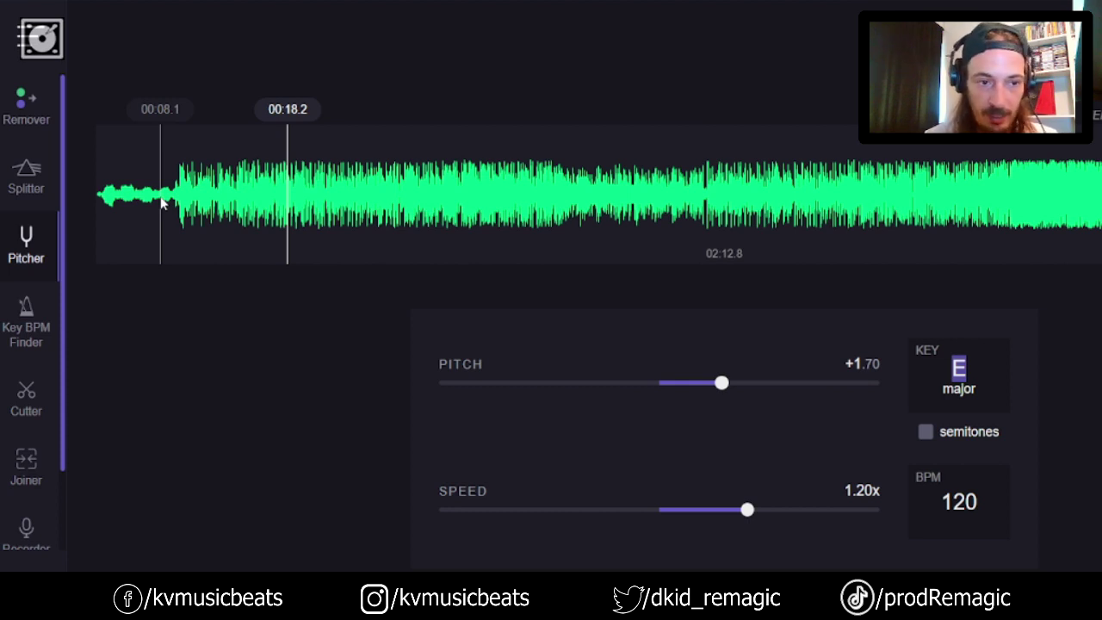
# Step: Switch to Key BPM Finder, discard the Pitcher edit, and check the BPM and key of "NEFFEX All These Thoughts No Copyright Rap.mp3"
pyautogui.click(41, 326)
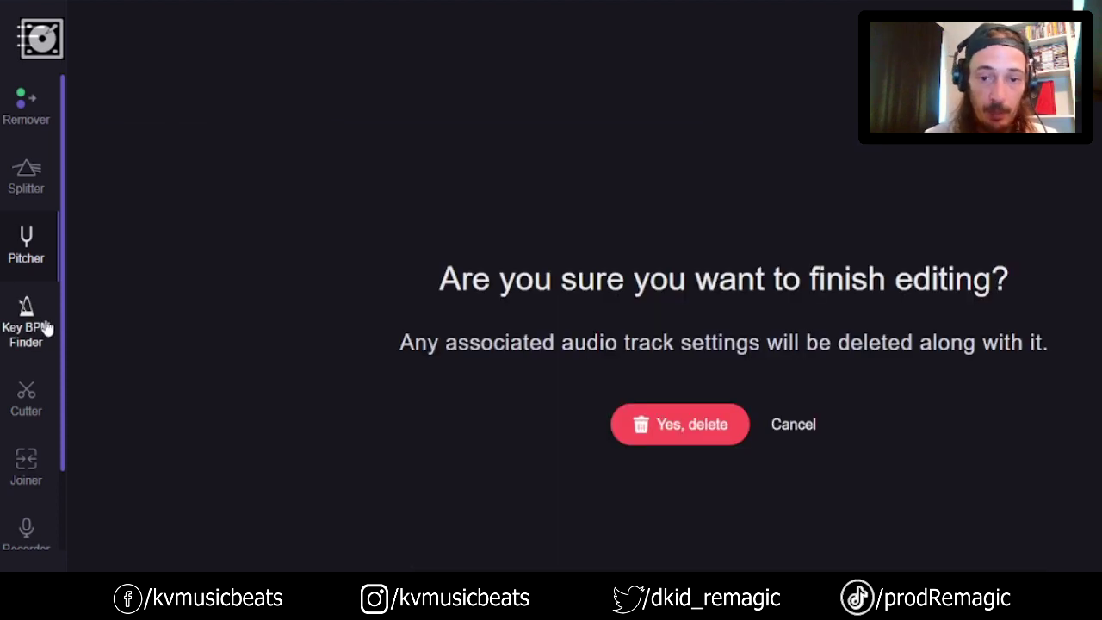
pyautogui.click(716, 438)
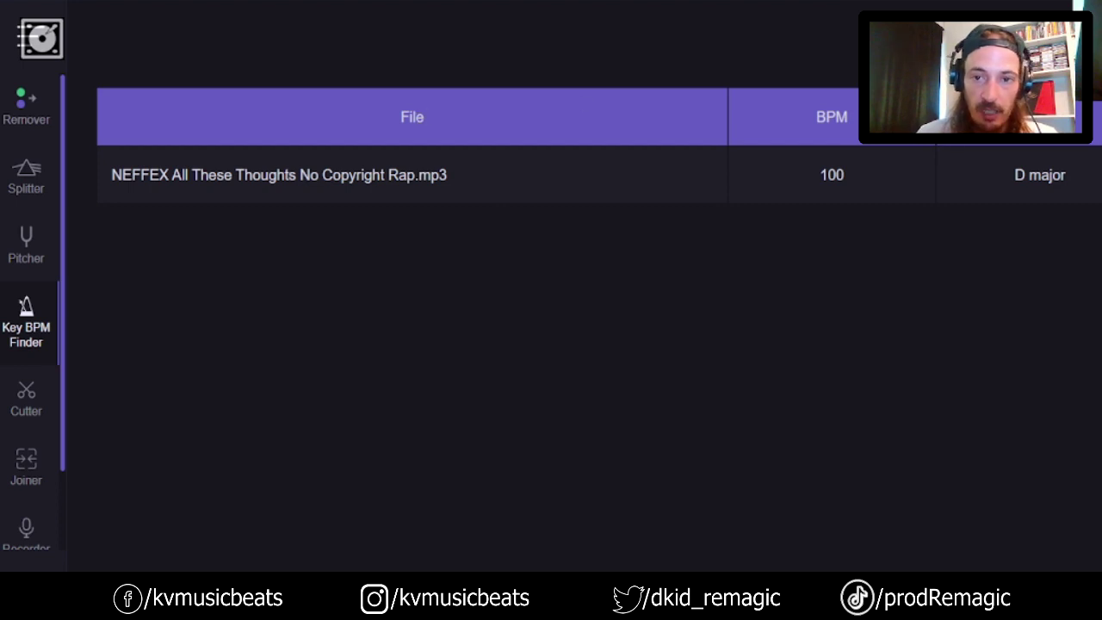
pyautogui.doubleClick(859, 175)
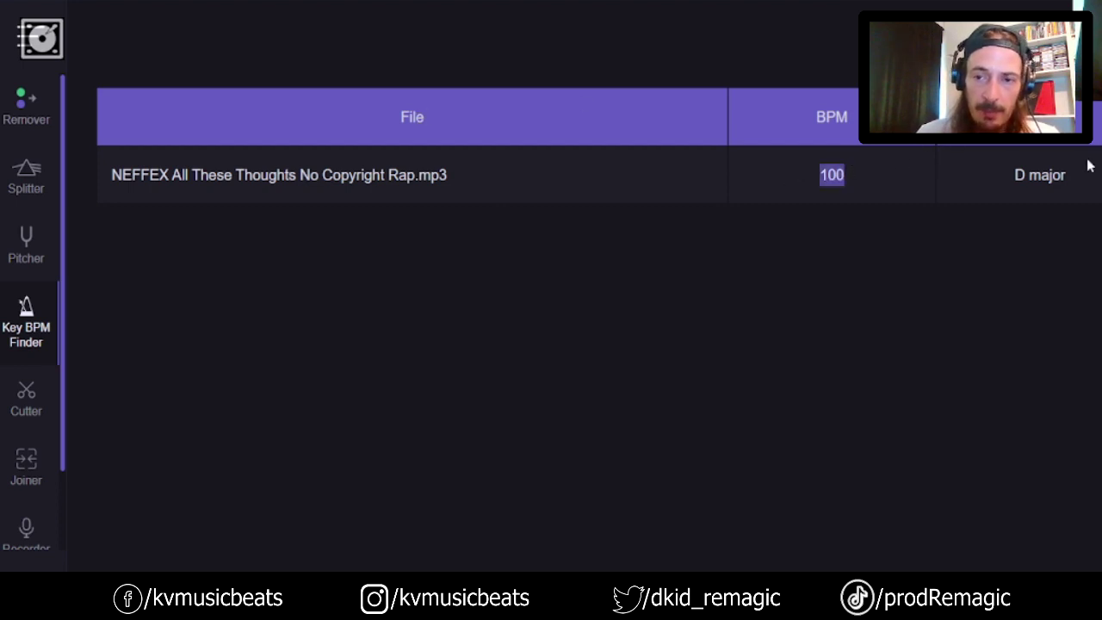
pyautogui.moveTo(1086, 181); pyautogui.dragTo(978, 179)
pyautogui.click(1027, 175)
pyautogui.click(1090, 181)
pyautogui.click(1099, 191)
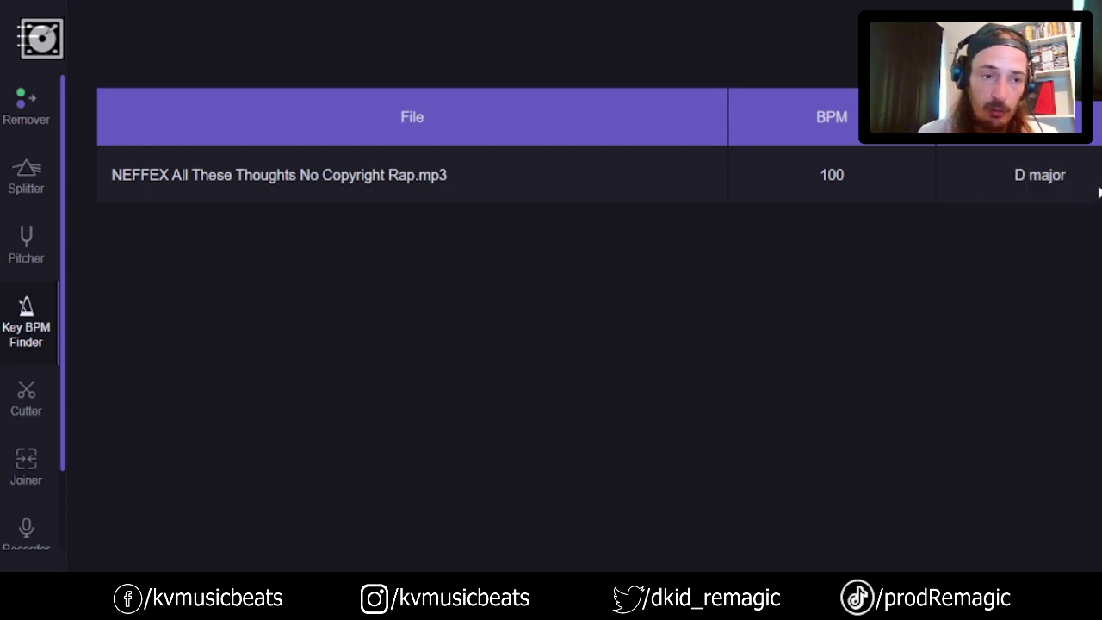